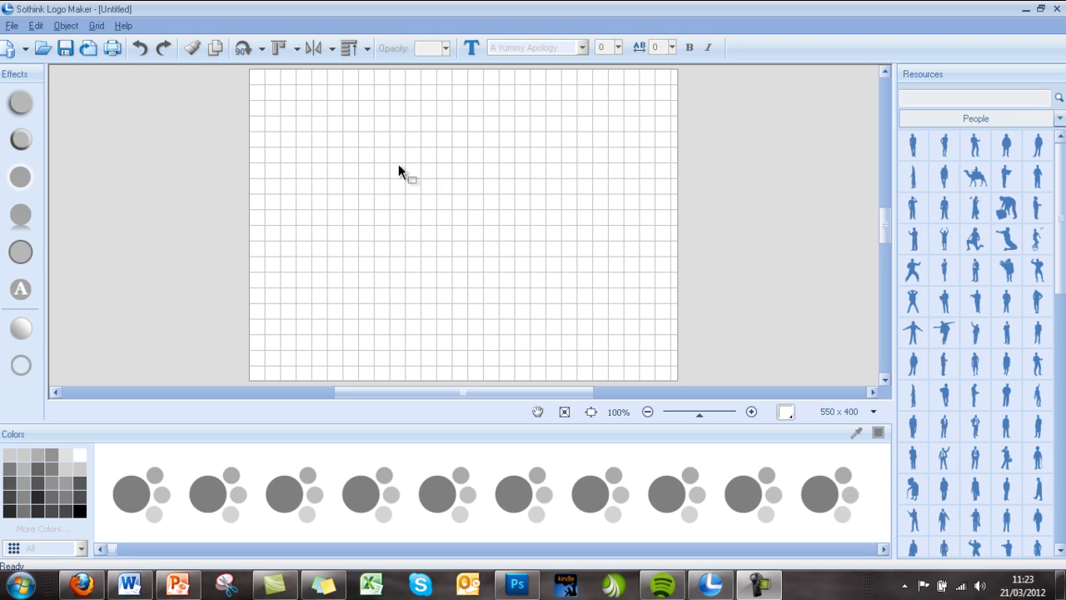
- Open the File menu to reach the new-project commands
left_click(11, 26)
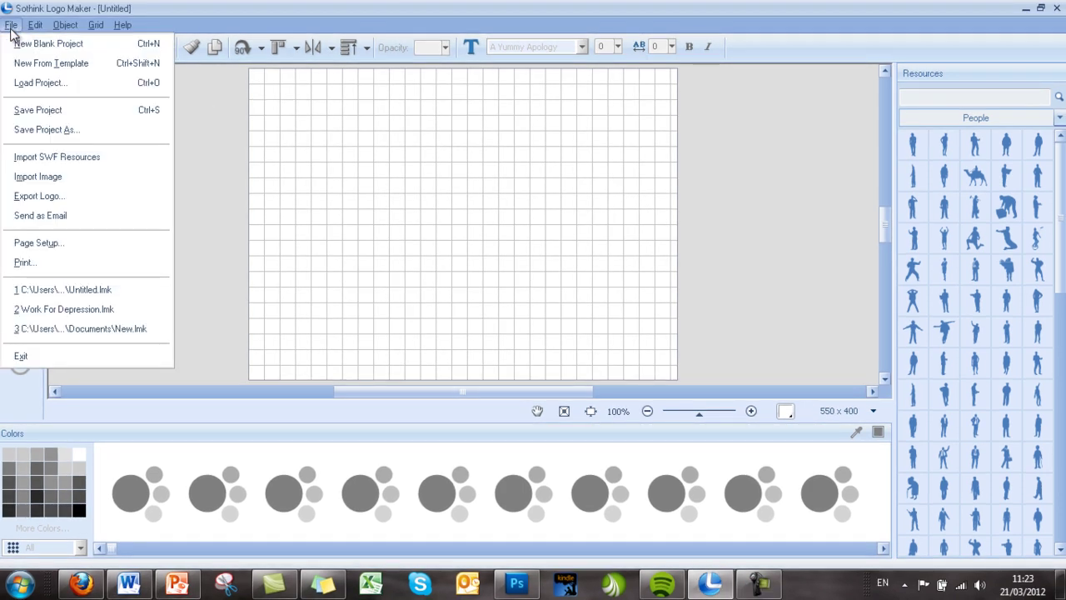
- Open New From Template, browse the Technology, Organization, Fashion, LetterBased and Badge categories, then return to Business and scroll to CLOUD
left_click(49, 63)
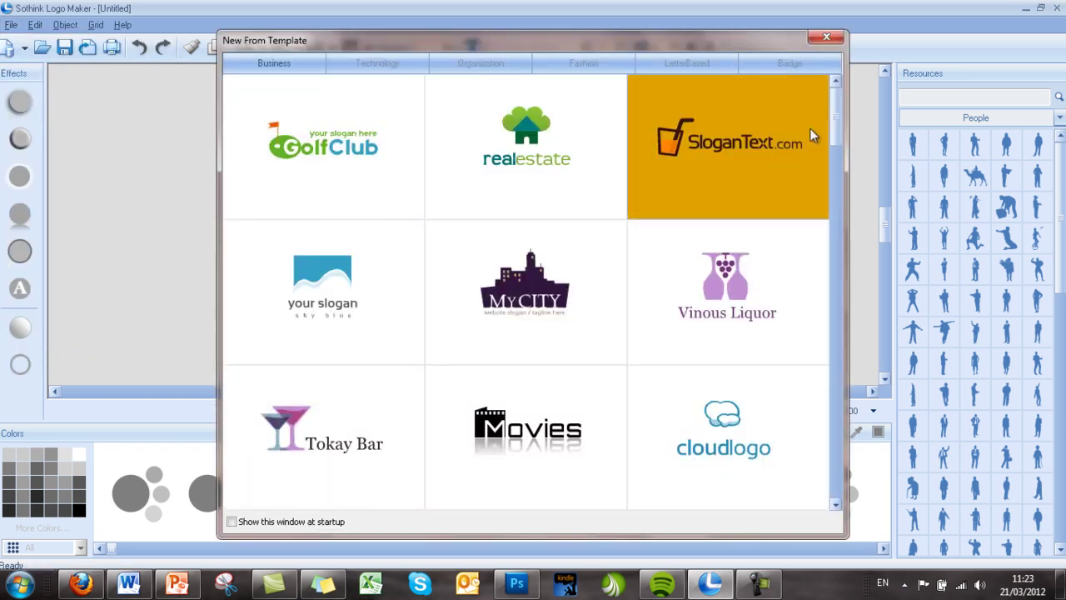
mouse_move(839, 100)
left_mouse_down()
mouse_move(836, 287)
mouse_move(833, 98)
left_mouse_up()
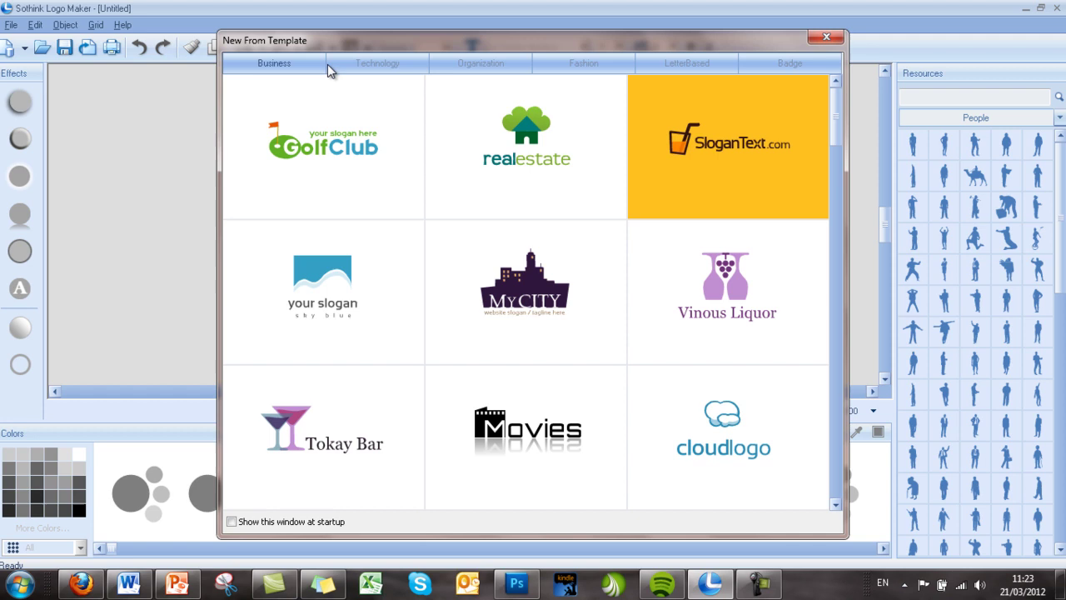
left_click(401, 70)
left_click(476, 66)
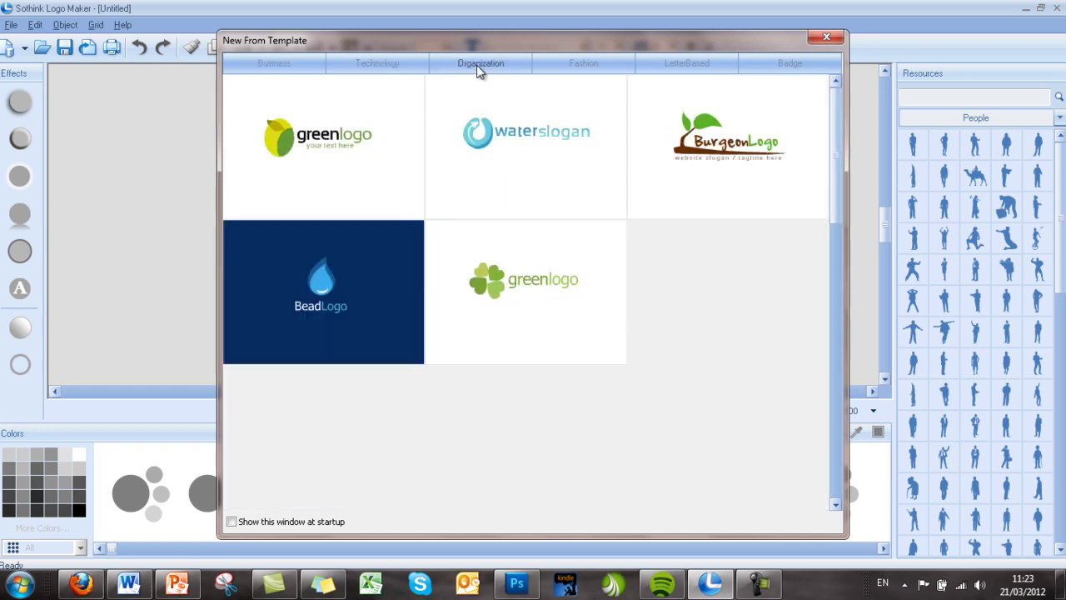
left_click(587, 67)
left_click(700, 71)
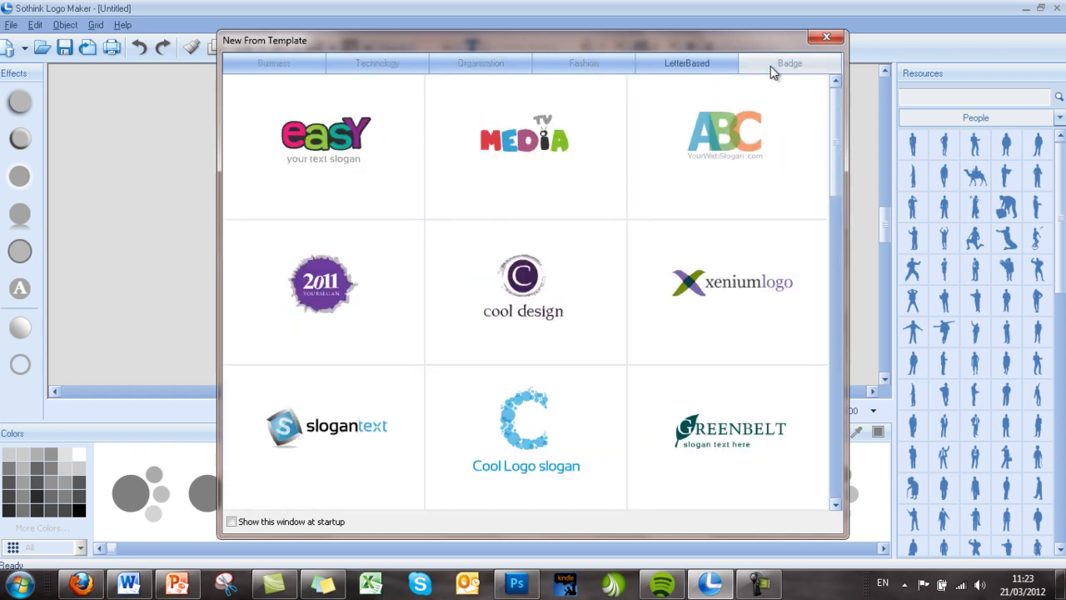
left_click(773, 66)
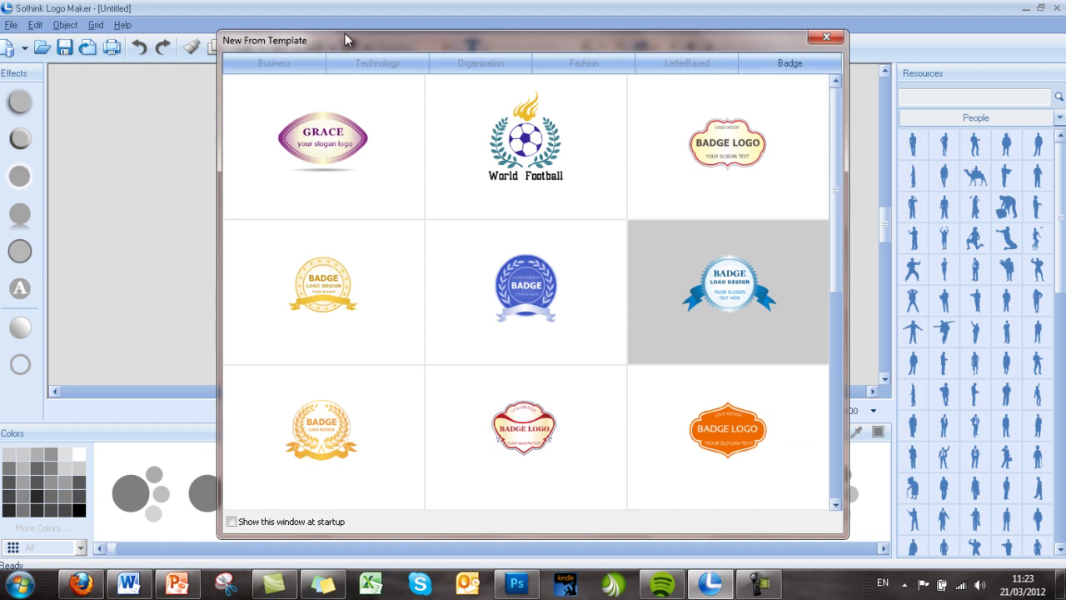
left_click(278, 63)
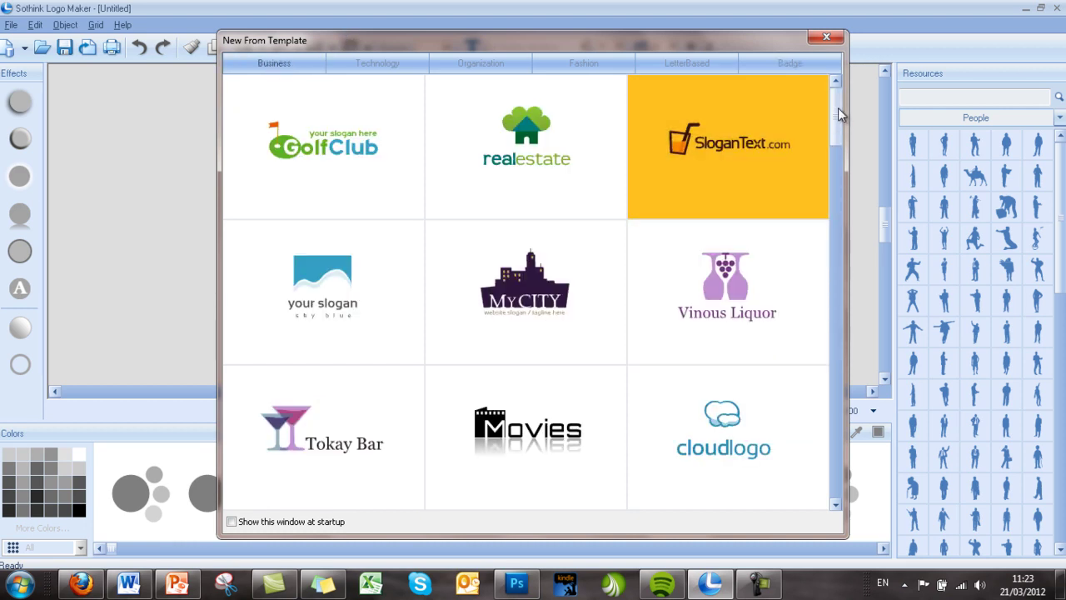
left_click_drag(838, 108, 830, 180)
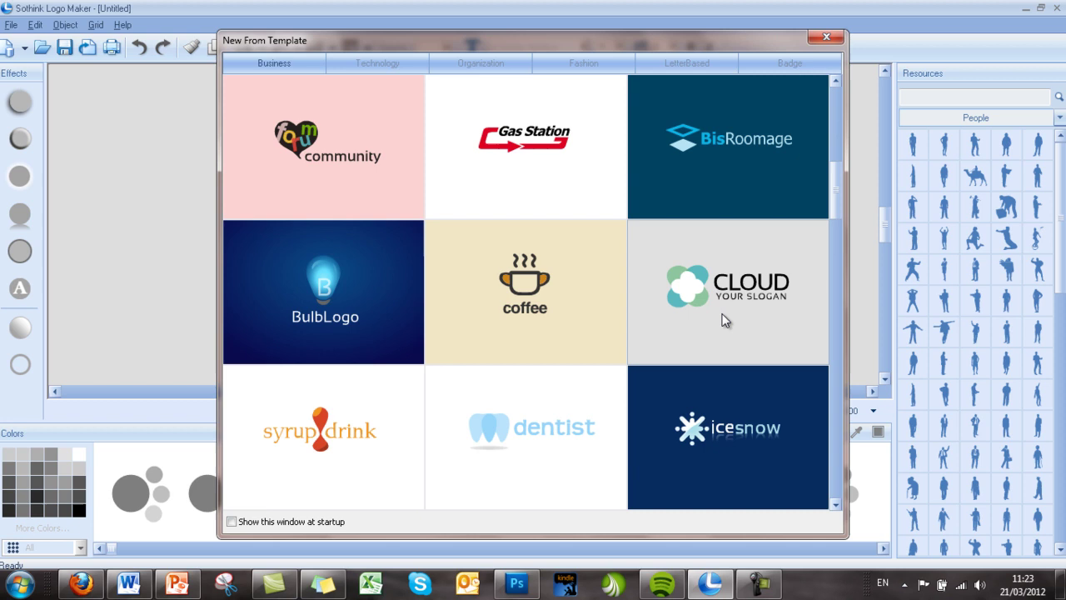
- Load the CLOUD template and change its heading to 'uk marketing'
double_click(724, 319)
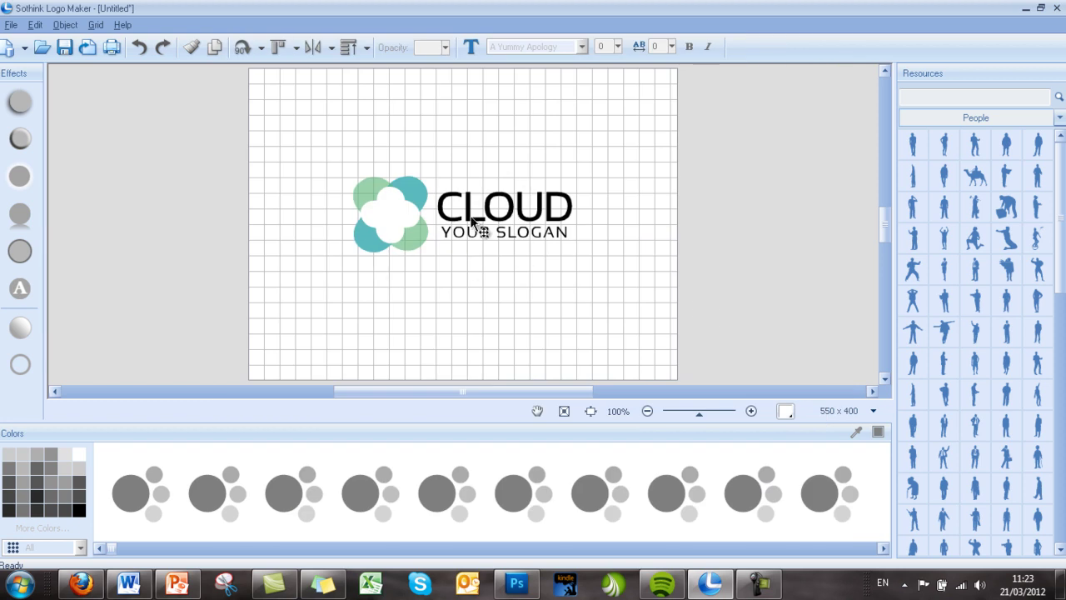
left_click(540, 218)
left_click(540, 219)
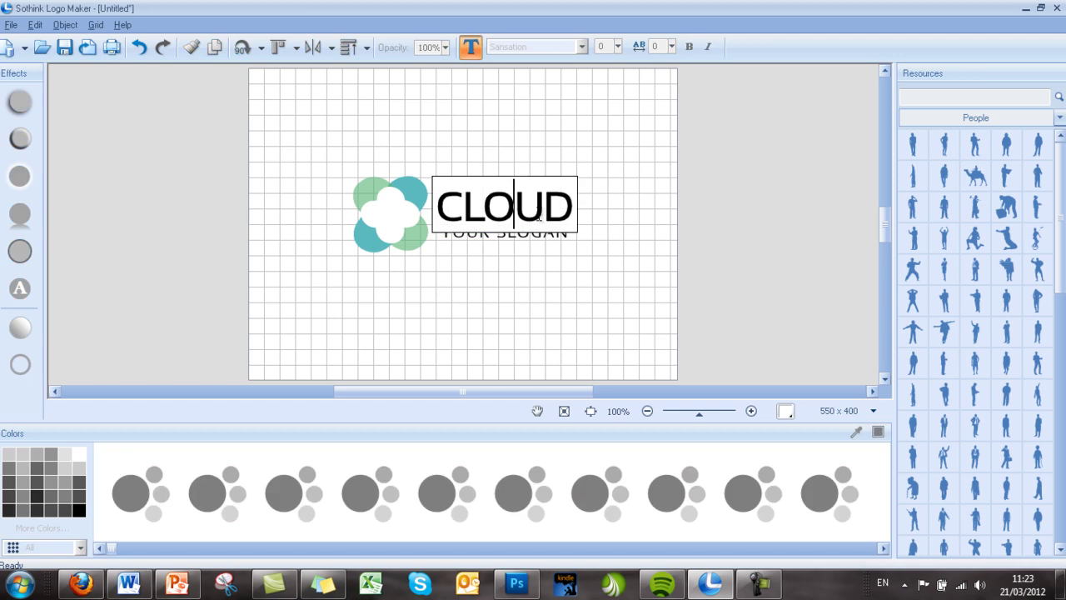
key("BackSpace")
key("BackSpace")
key("BackSpace")
key("BackSpace")
key("BackSpace")
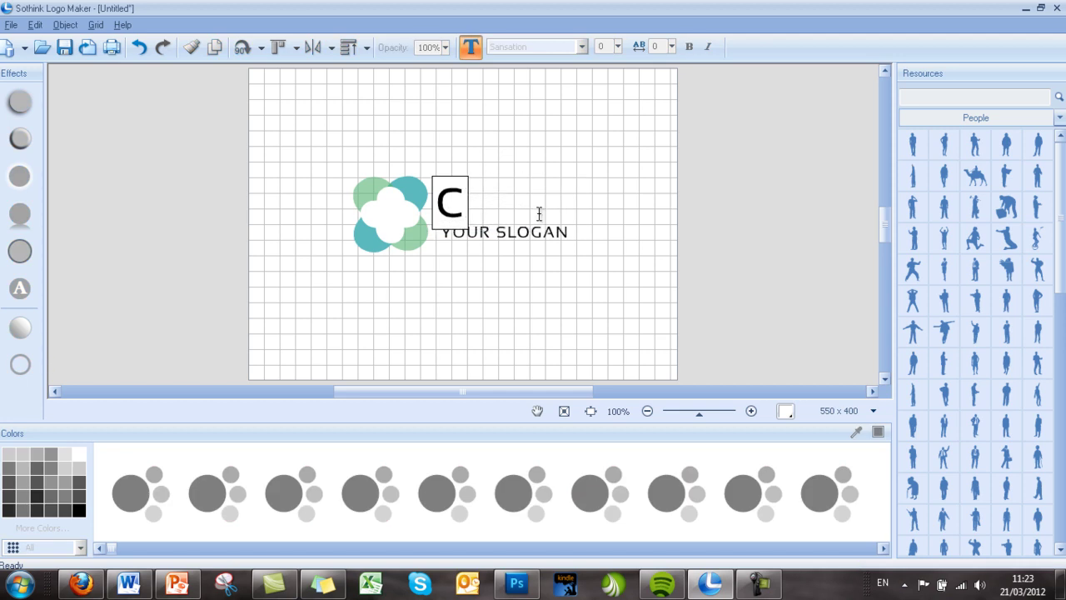
type("uk m")
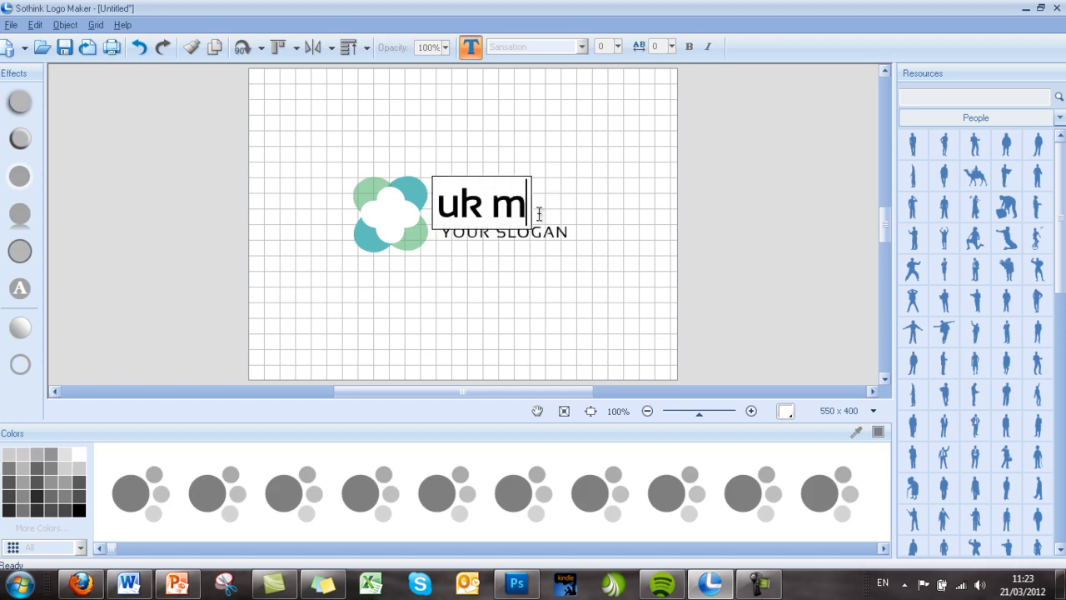
type("arketing")
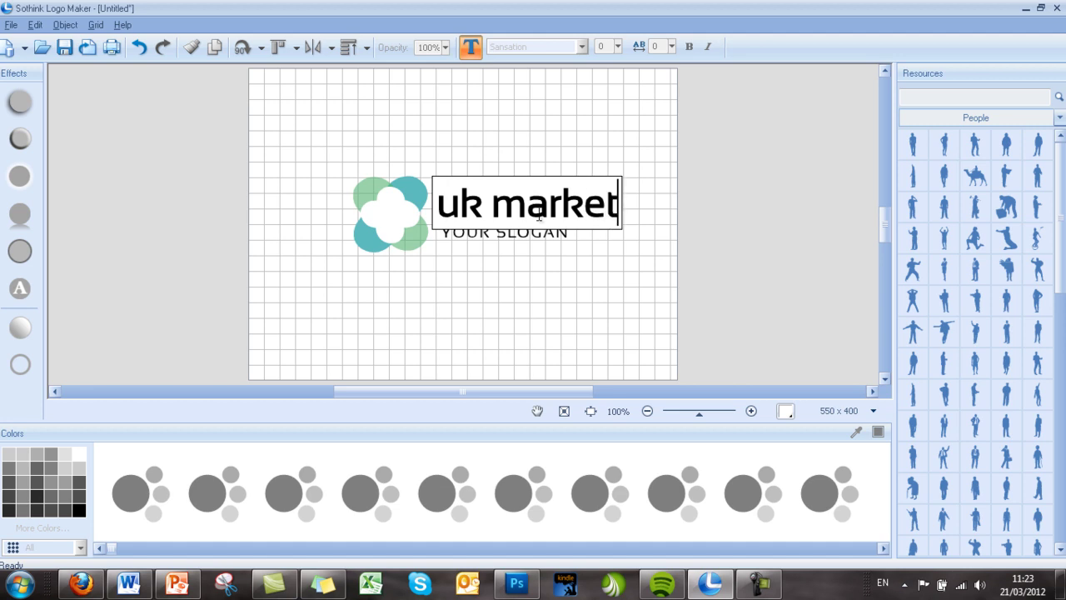
left_click(539, 248)
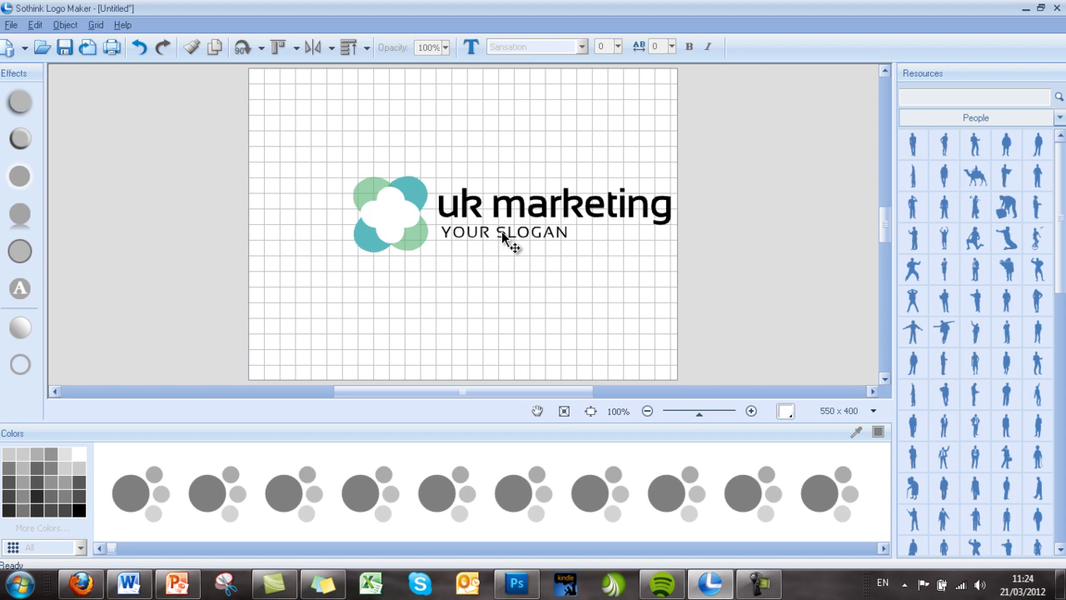
- Replace YOUR SLOGAN with 'spend less. sell more.' and shift the whole logo left
double_click(502, 234)
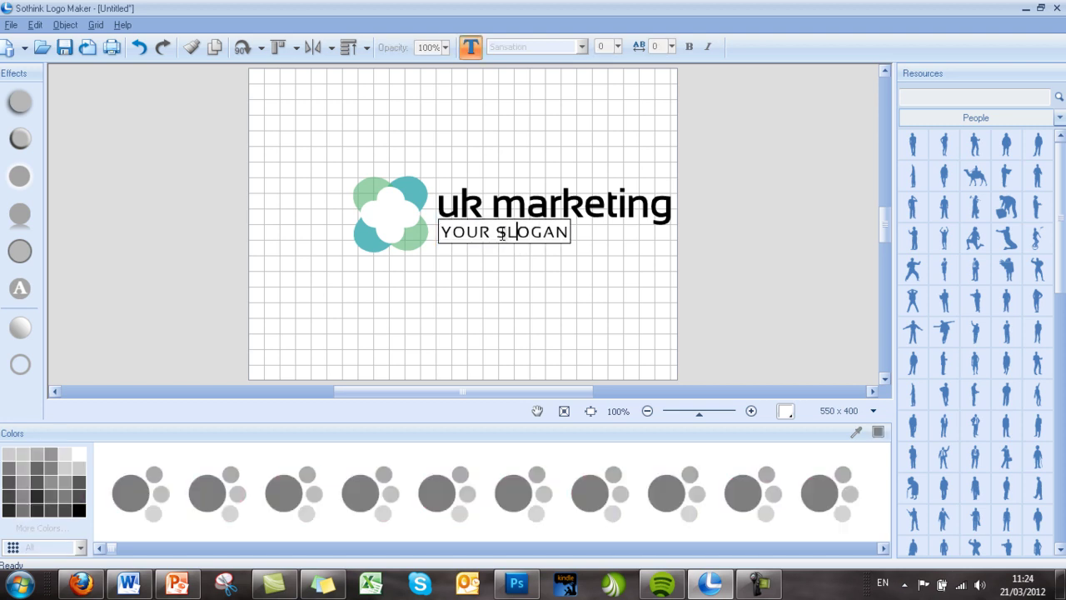
key("BackSpace")
key("BackSpace")
key("BackSpace")
key("BackSpace")
key("BackSpace")
key("BackSpace")
key("BackSpace")
key("BackSpace")
key("BackSpace")
key("BackSpace")
key("BackSpace")
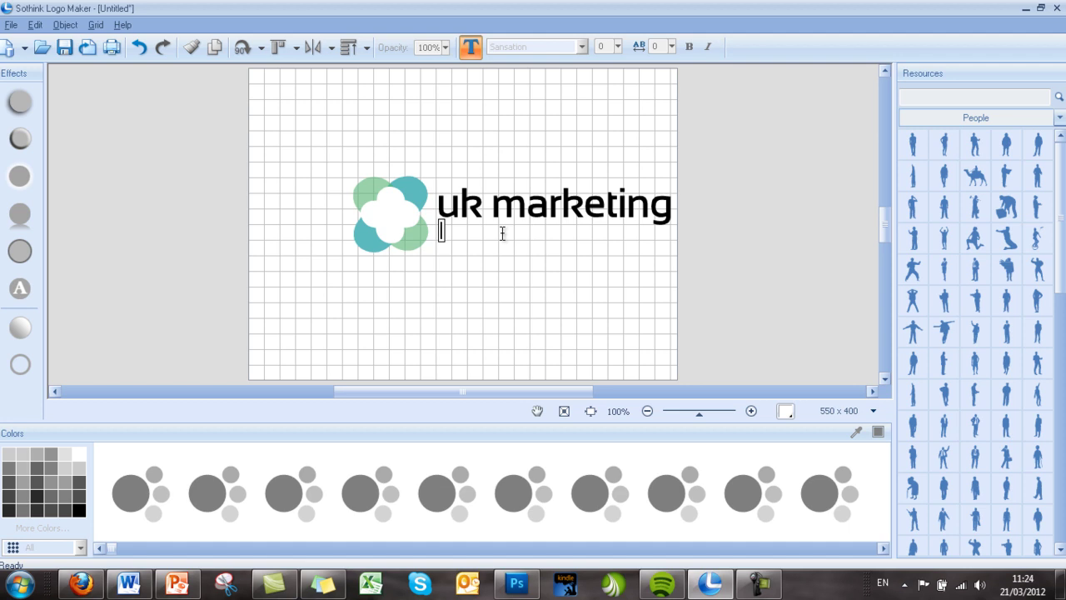
type("spend less")
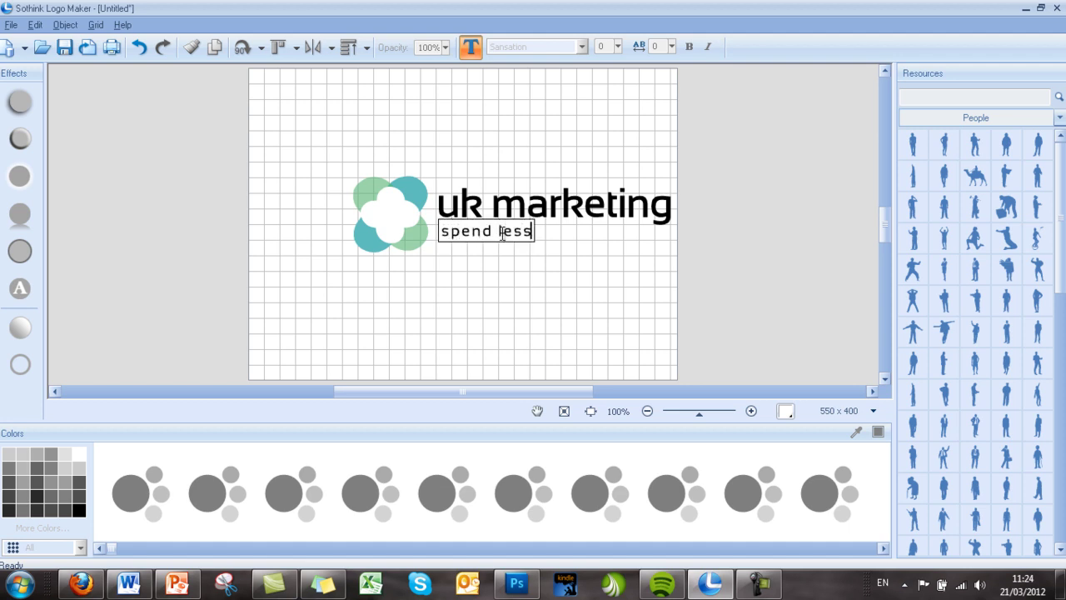
type(". sell")
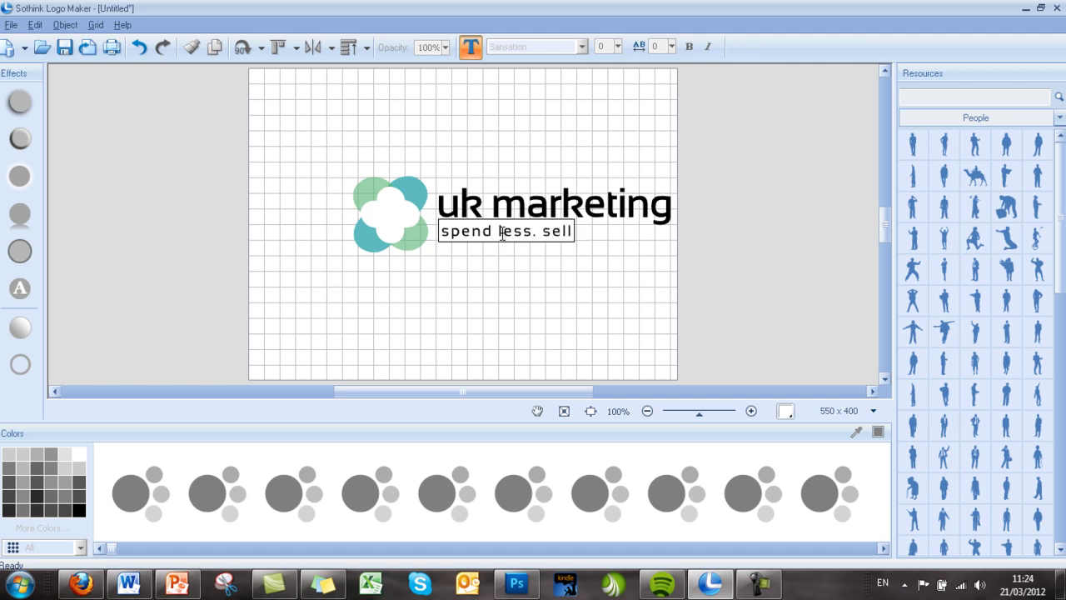
type(" more.")
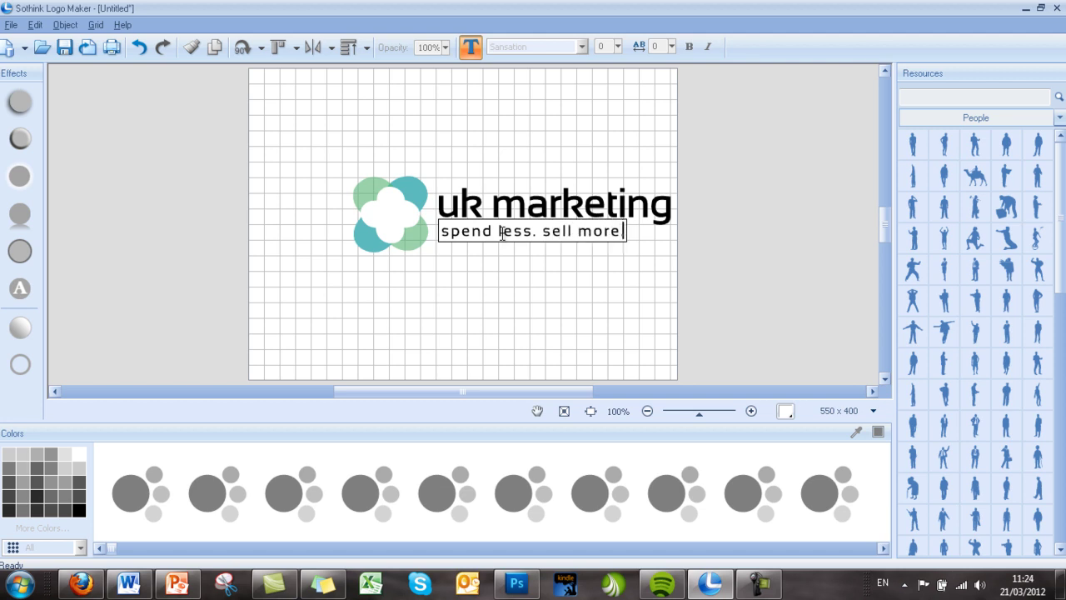
left_click(523, 303)
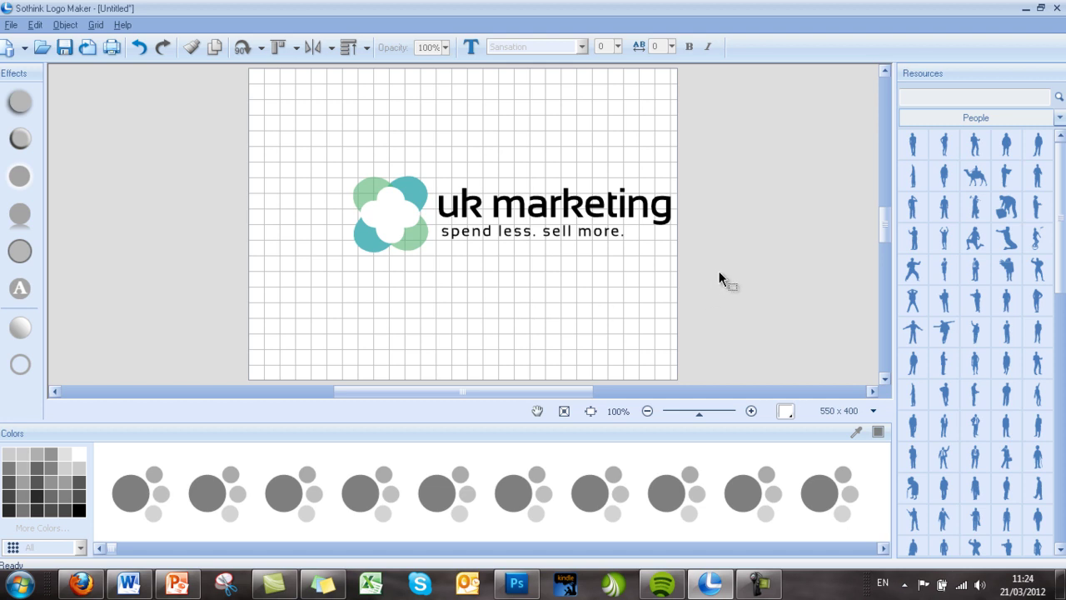
left_click_drag(720, 273, 314, 182)
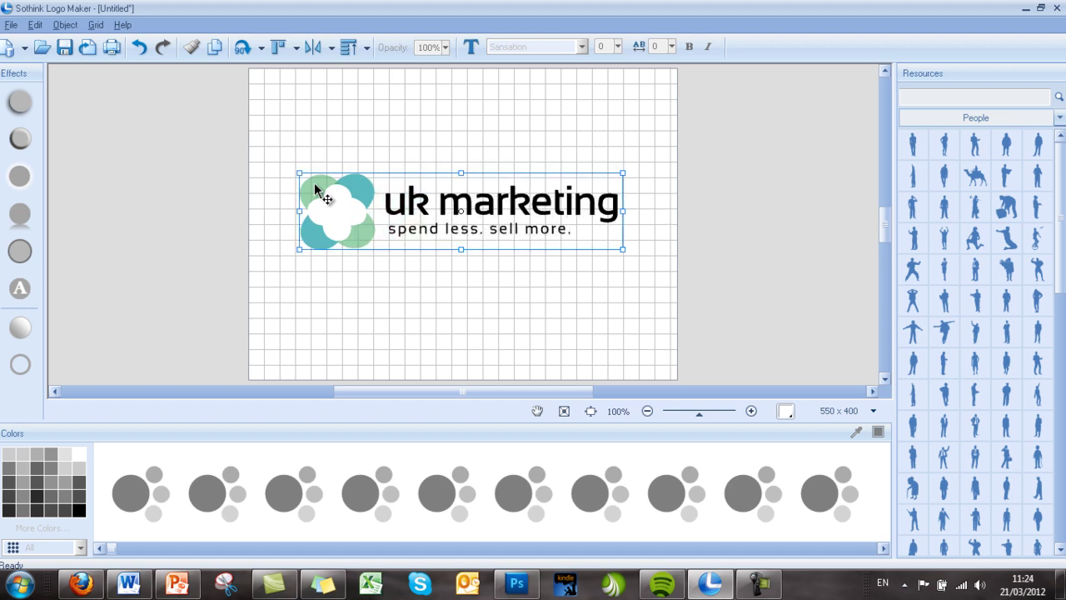
left_click(499, 317)
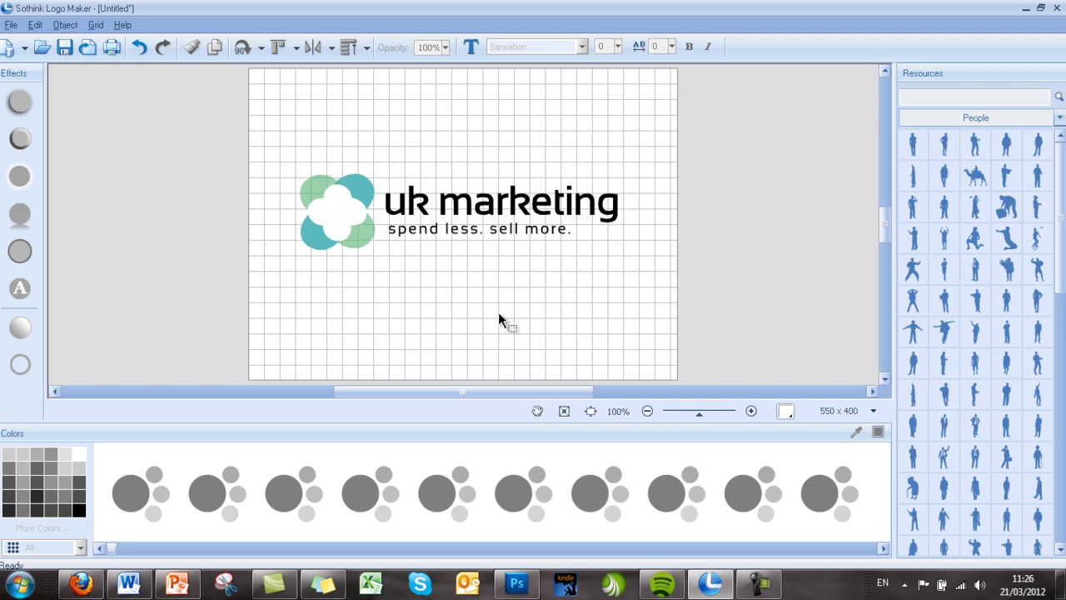
double_click(537, 231)
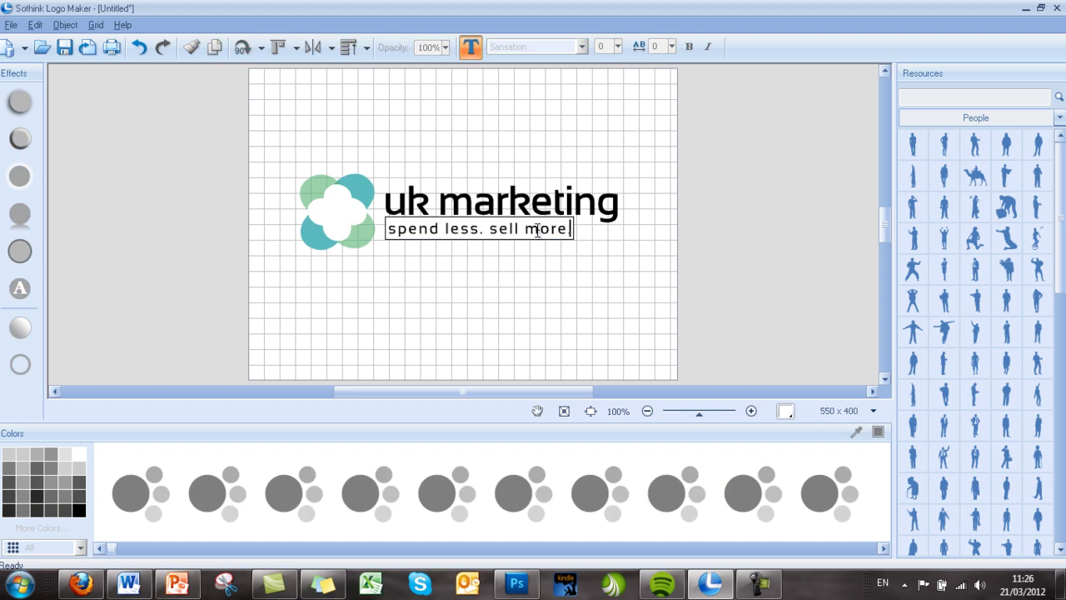
left_click(627, 307)
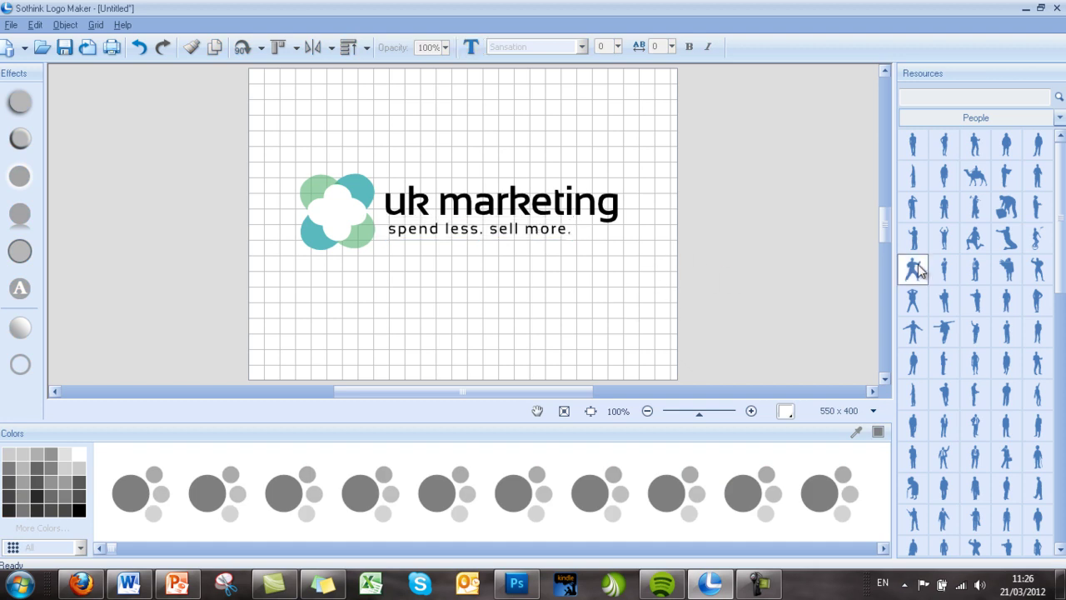
left_click_drag(974, 146, 631, 205)
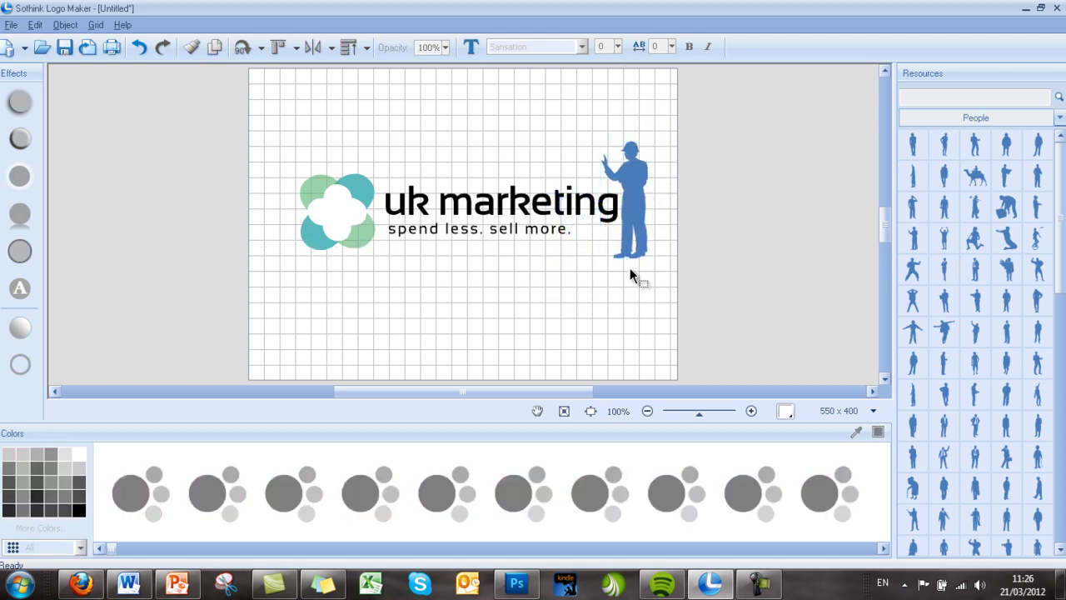
key("Delete")
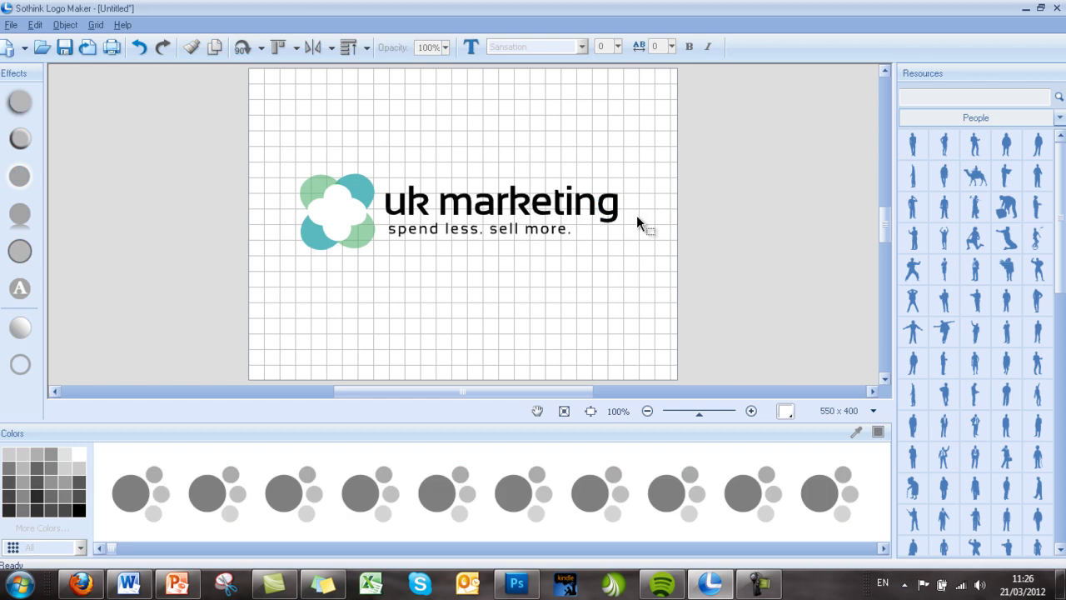